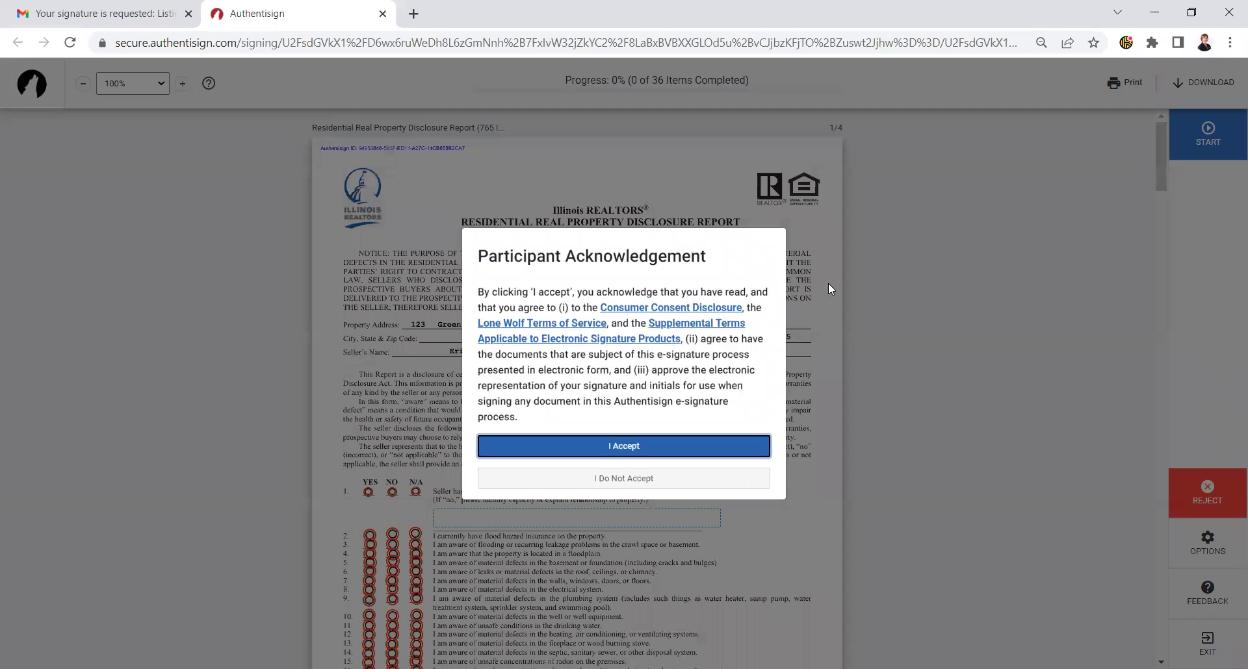
# Accept the participant acknowledgement and answer Yes to item 1, about the seller occupying the property within the last 12 months.
pyautogui.click(625, 448)
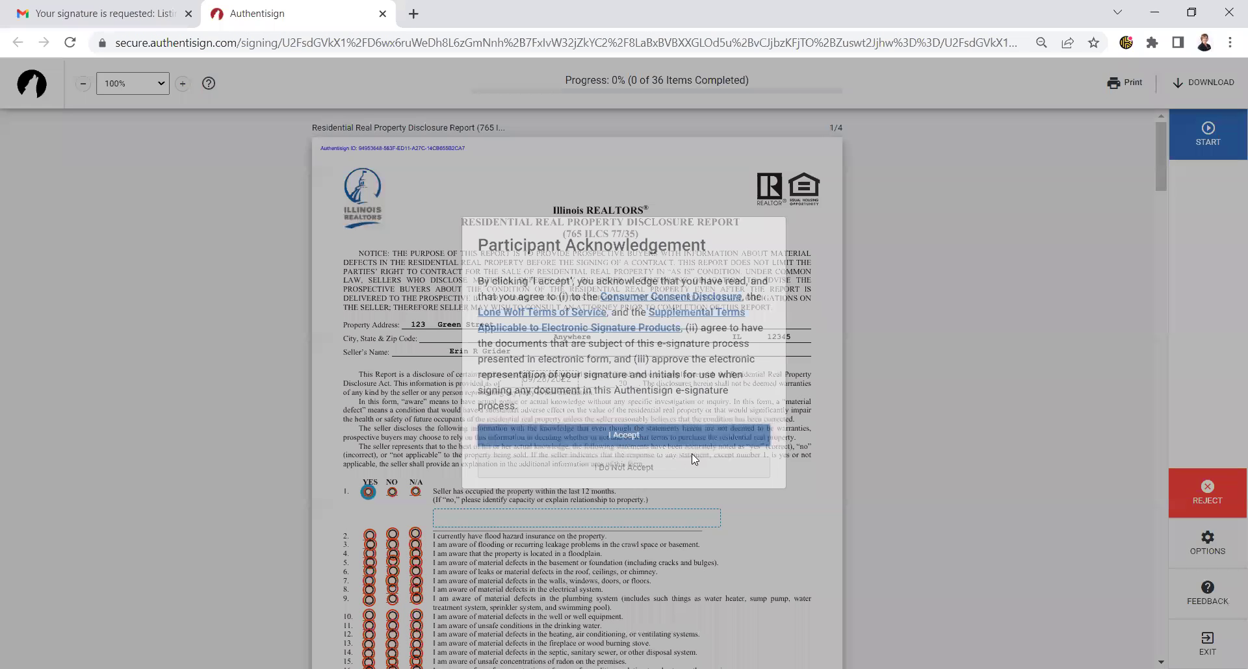
pyautogui.scroll(-3, 399, 362)
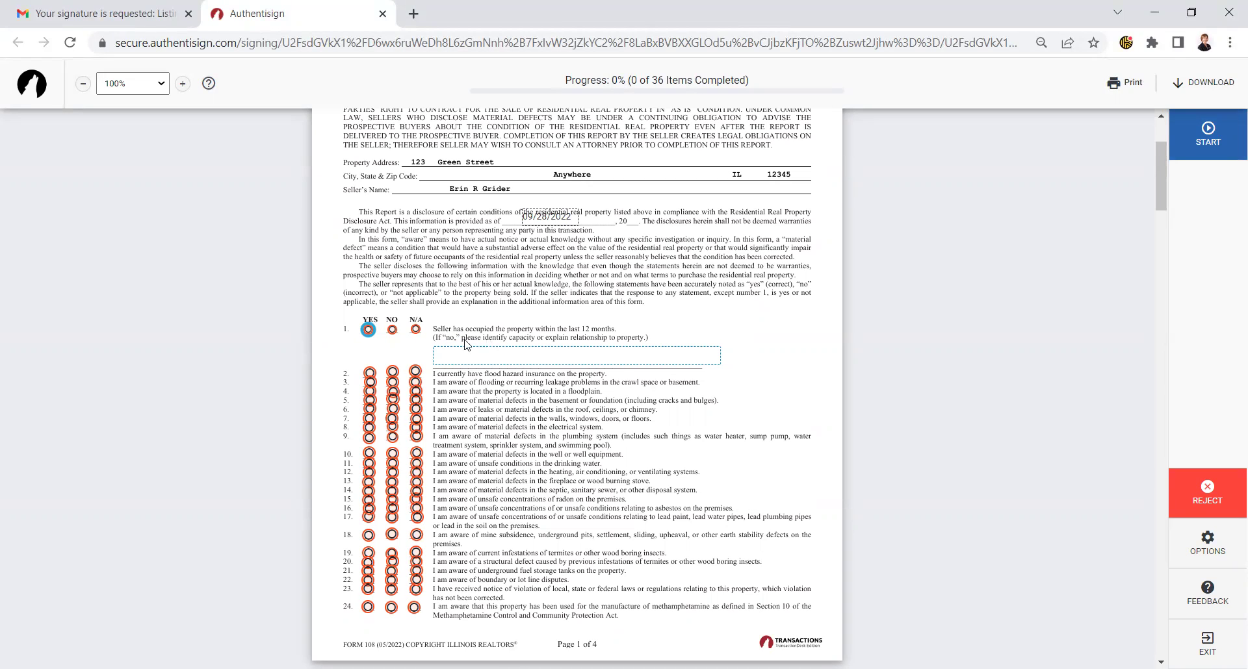
pyautogui.click(392, 330)
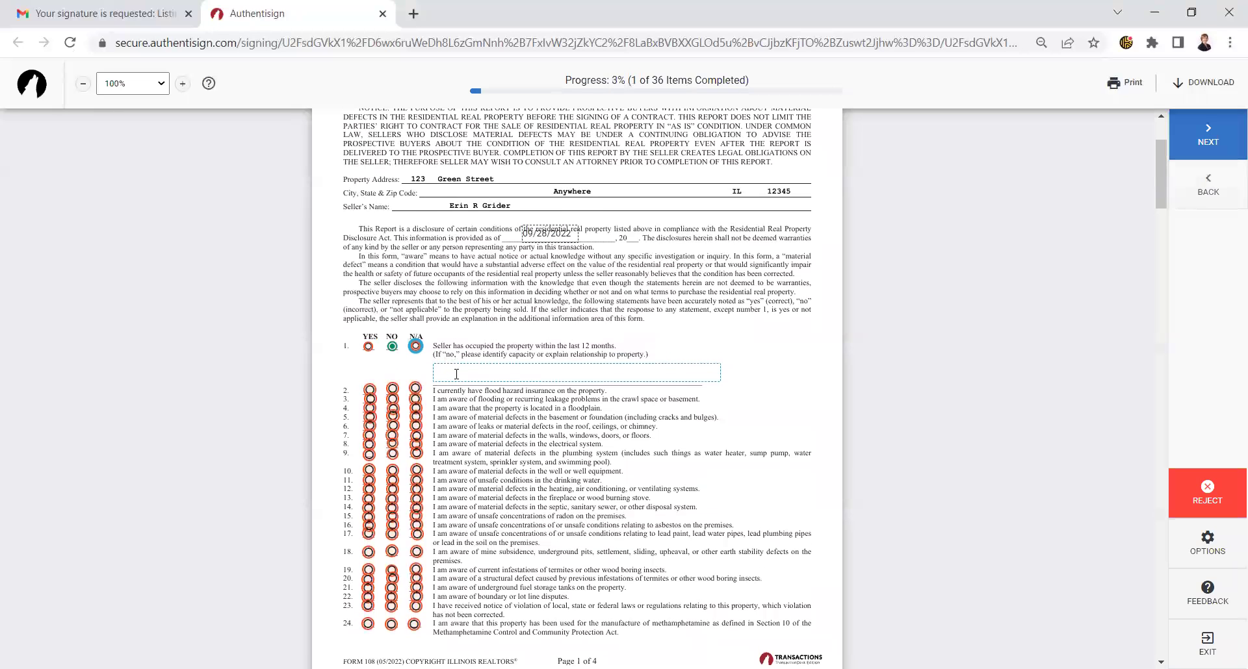
pyautogui.click(457, 372)
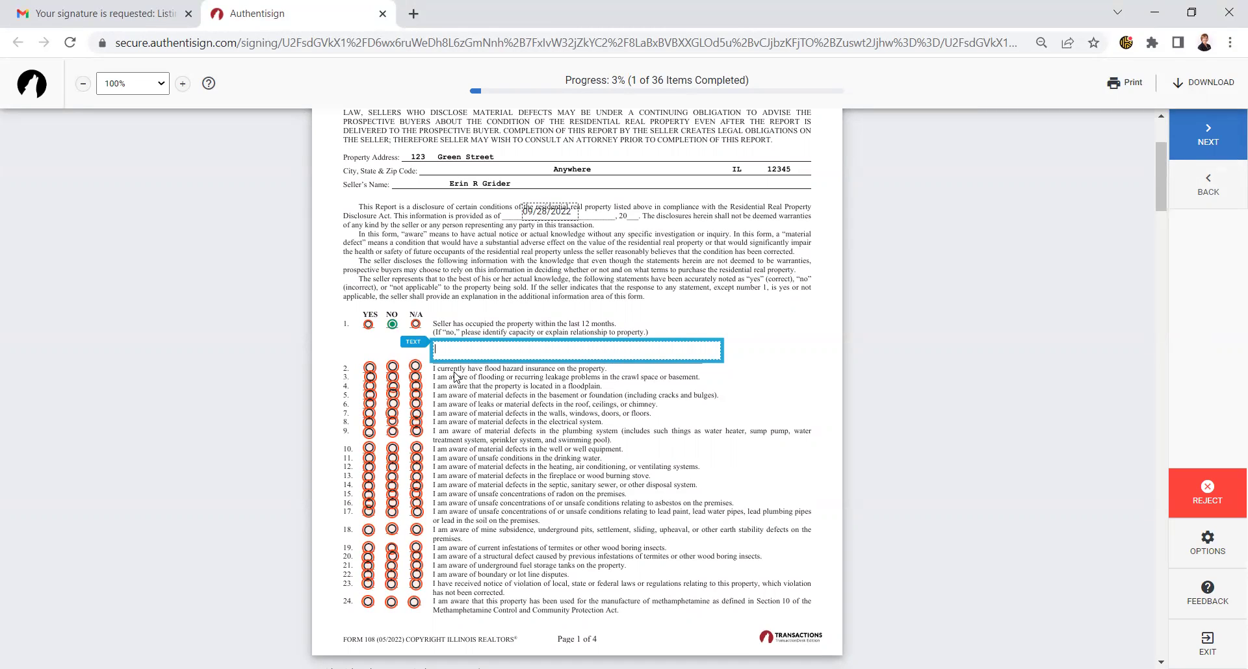
pyautogui.click(368, 326)
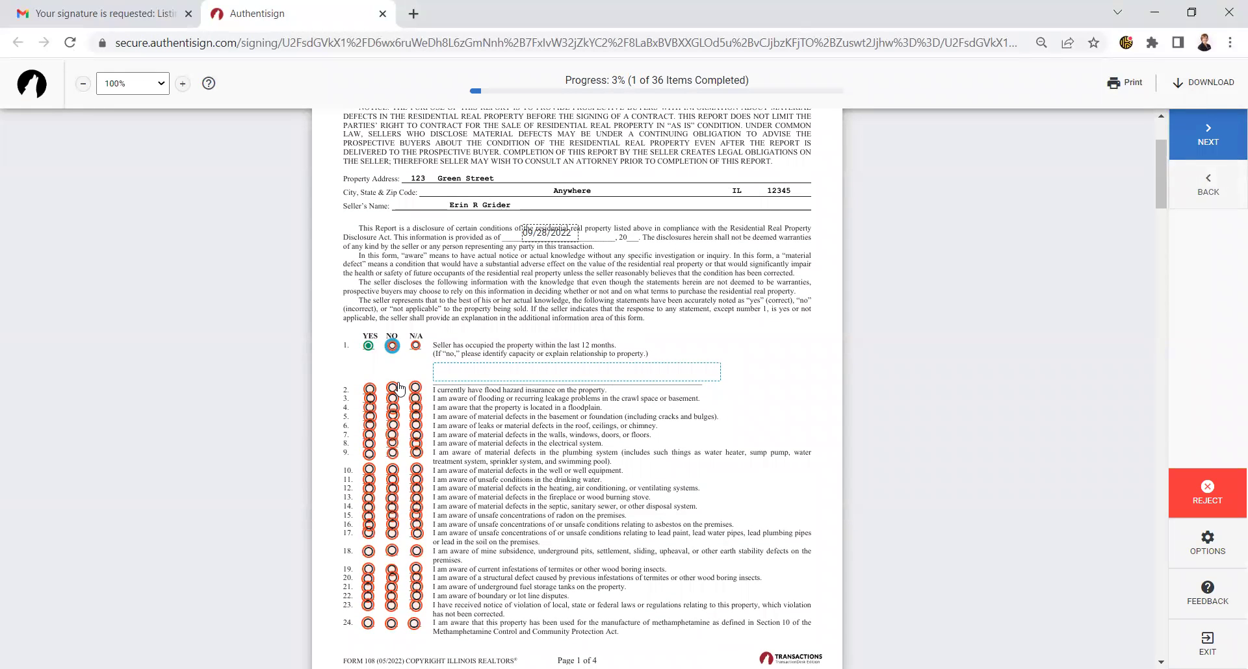
# Answer No to property disclosure items 2 through 24, except N/A for item 10 (well) and item 13 (fireplace).
pyautogui.click(392, 390)
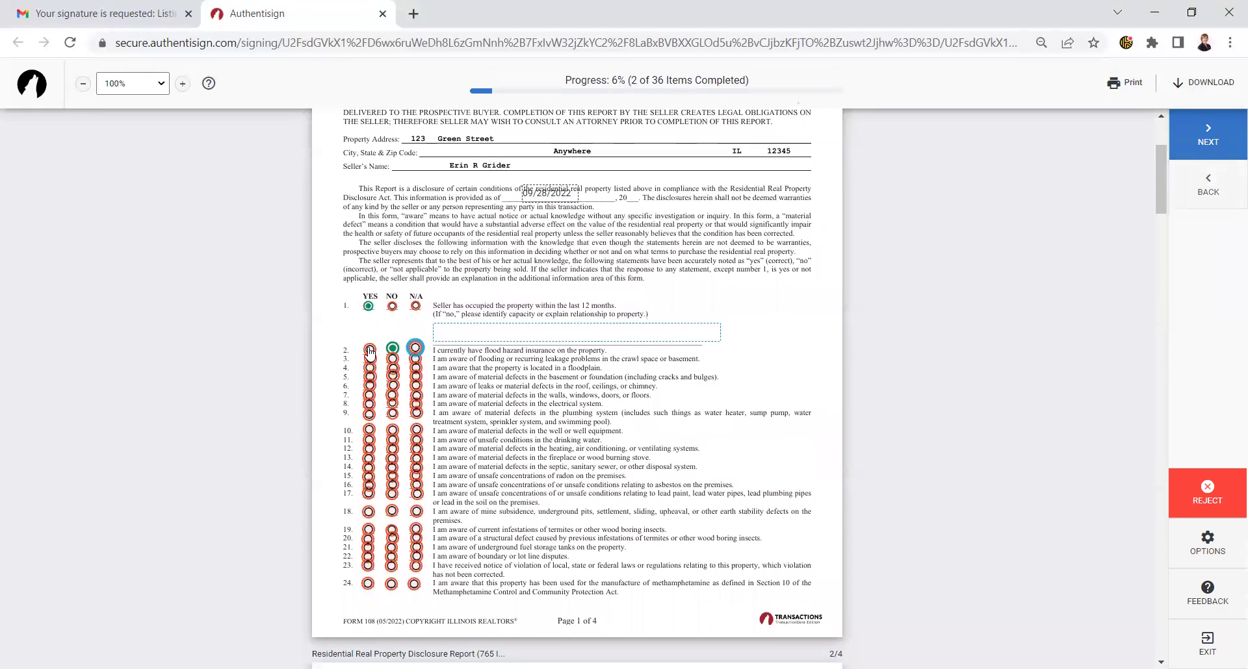
pyautogui.click(410, 349)
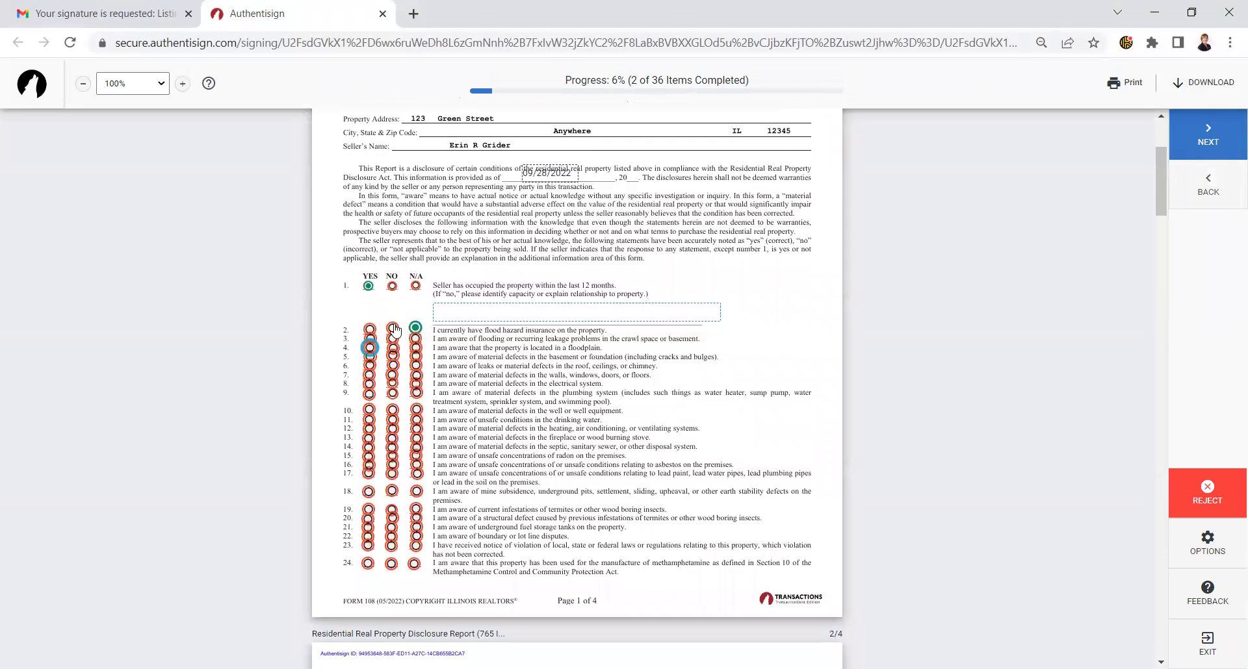
pyautogui.click(392, 334)
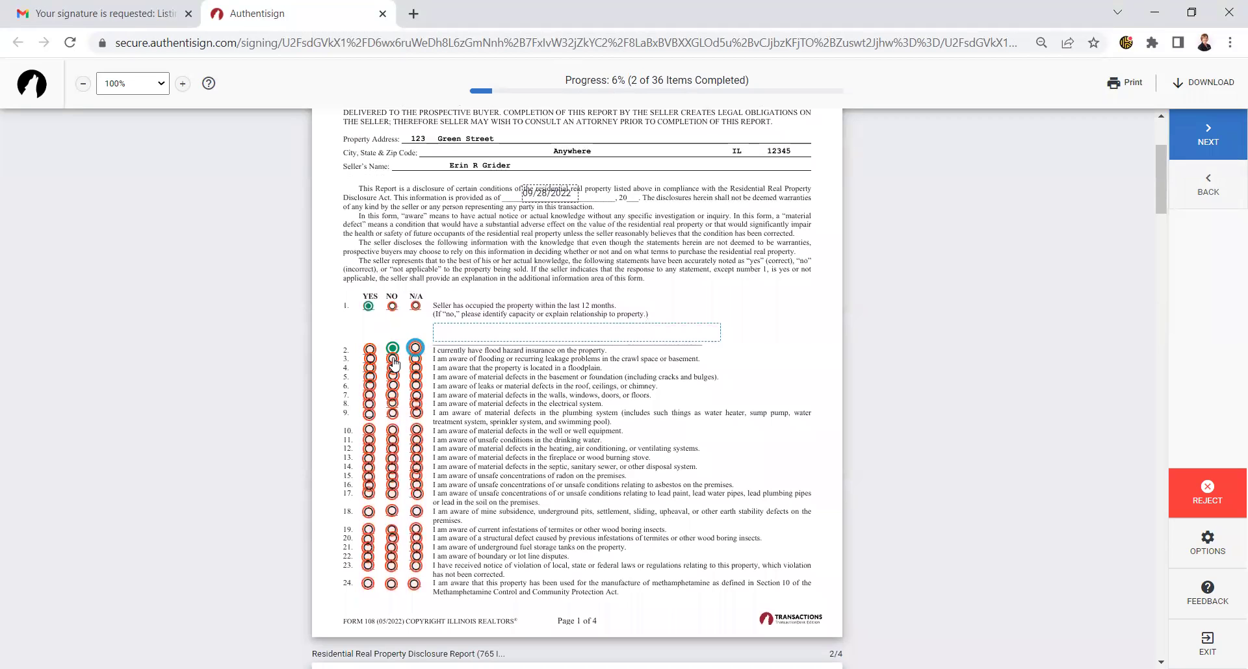
pyautogui.click(393, 360)
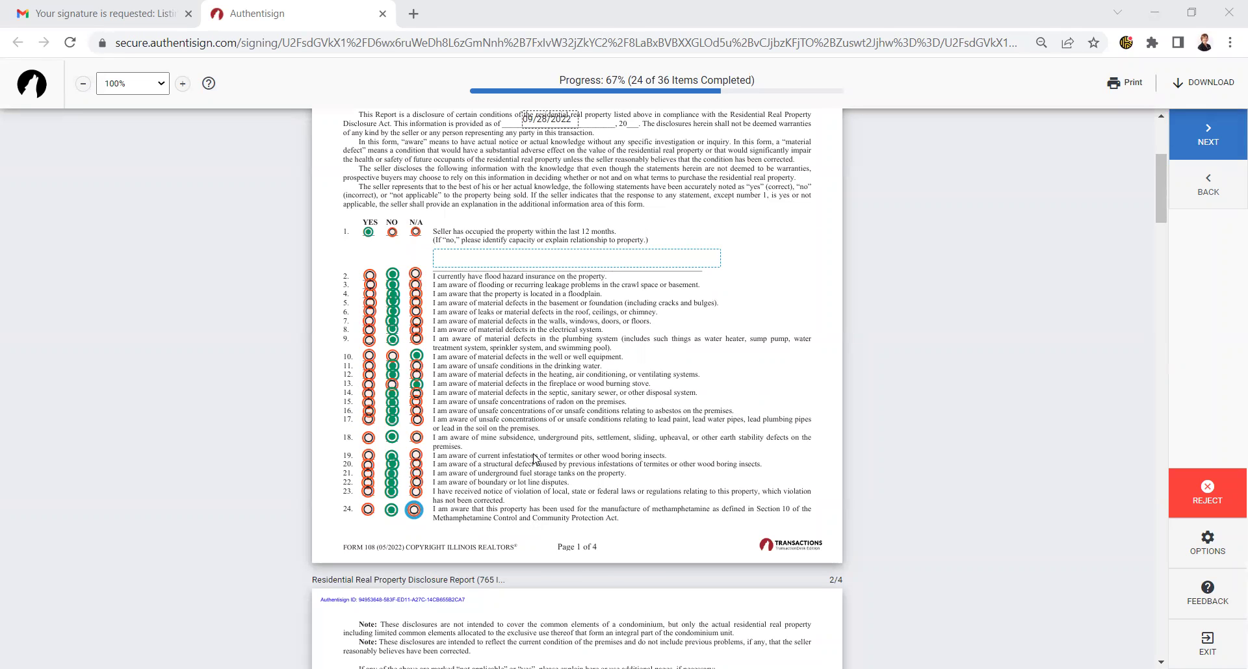
# Explain the not-applicable answers on page 2 of the property disclosure report with "No Well. No Fireplace.".
pyautogui.scroll(-4, 534, 457)
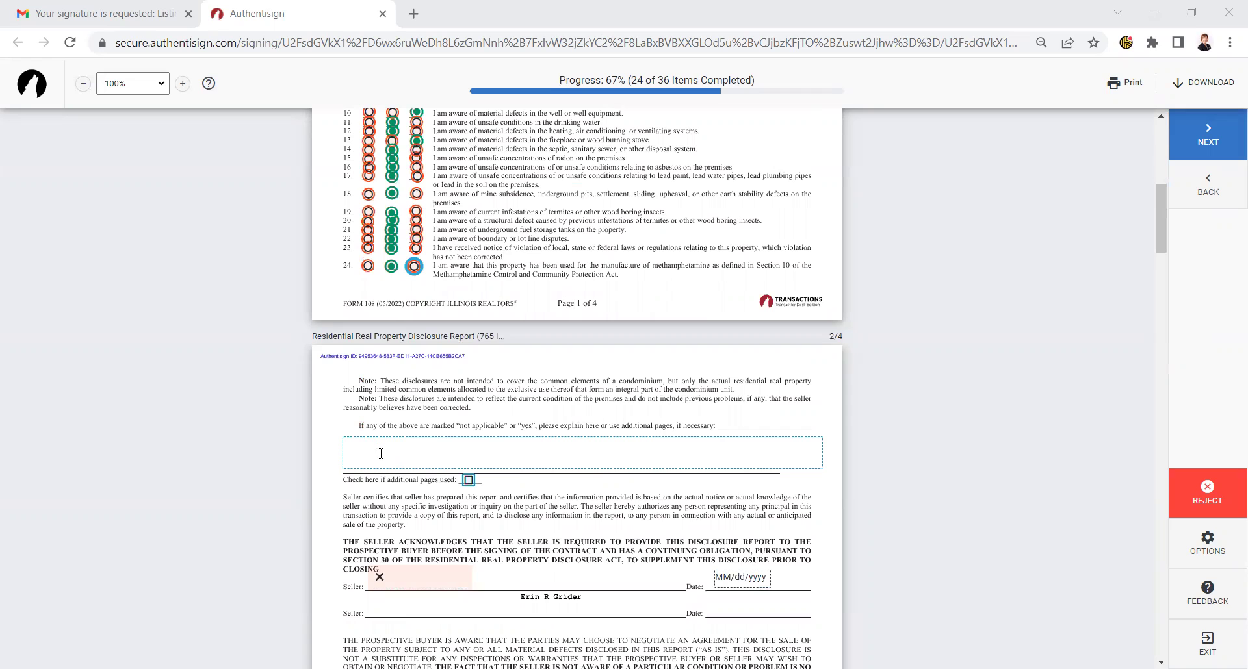
pyautogui.click(380, 449)
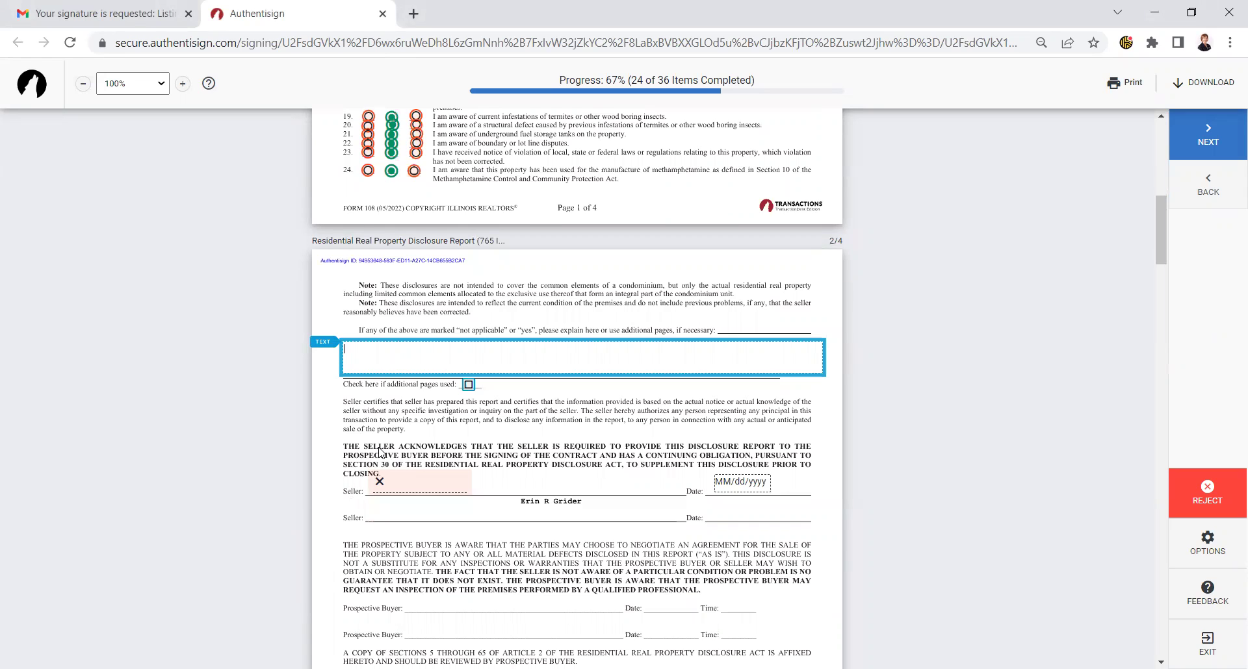
pyautogui.write('No Well.  No Fireplace.')
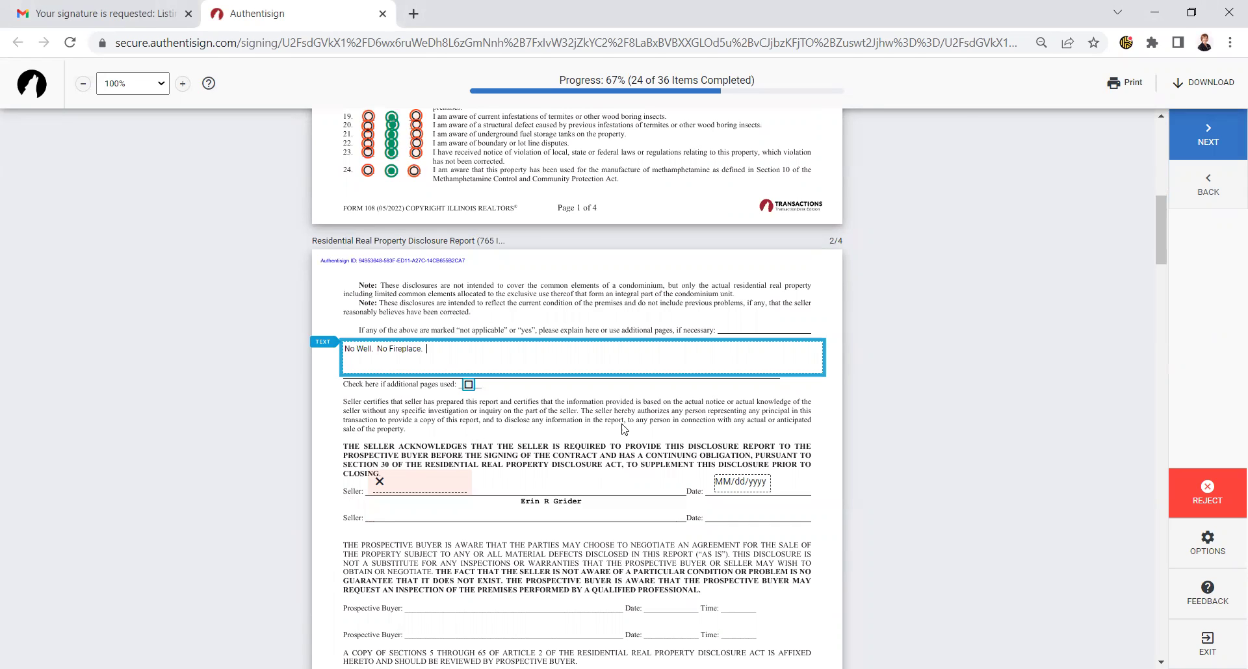
# Set a Caveat-style signature remembered for future signings and sign both seller signature fields of the property disclosure report.
pyautogui.click(412, 487)
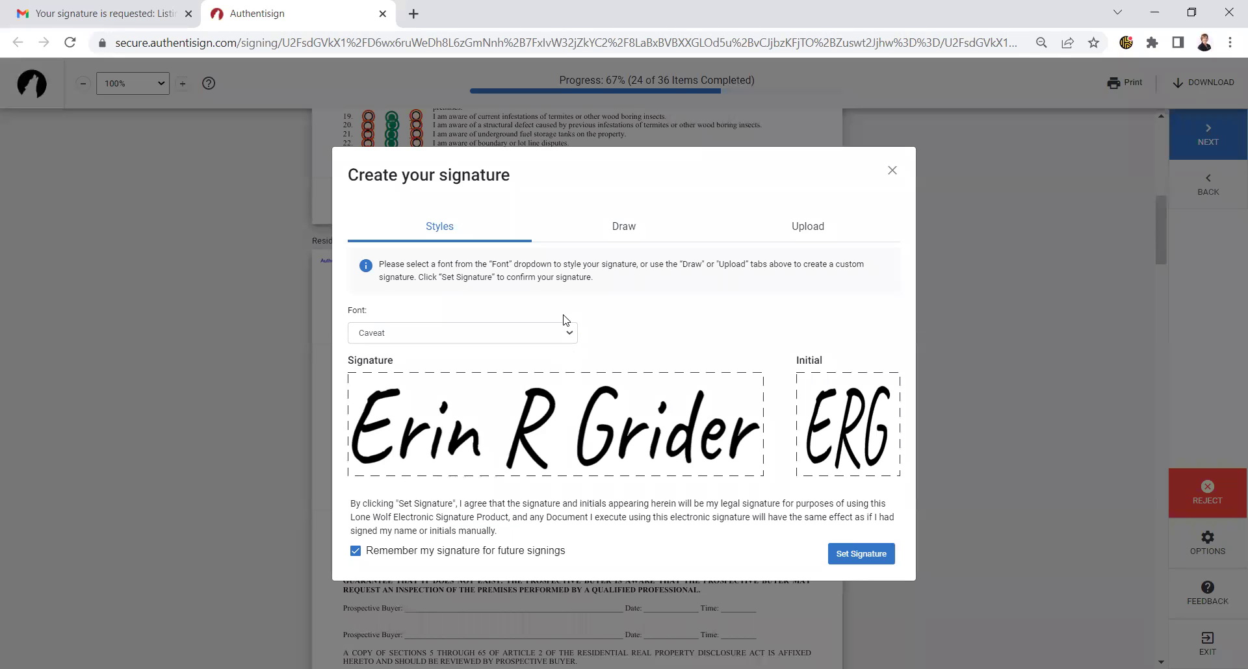
pyautogui.click(569, 335)
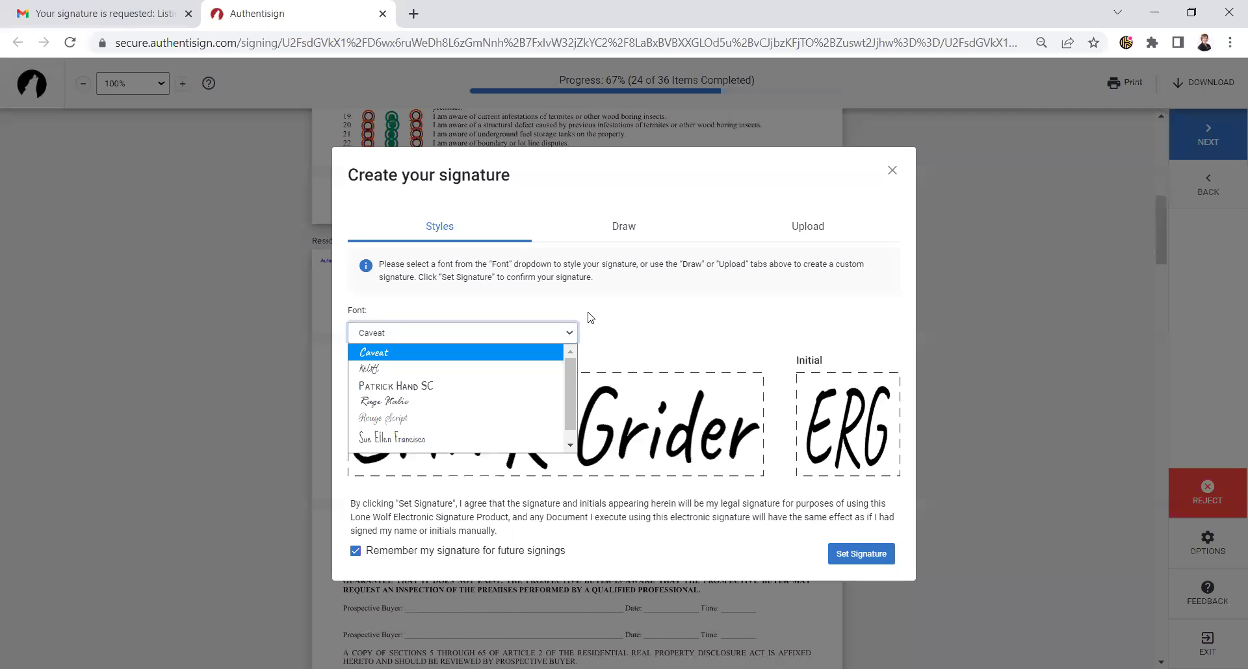
pyautogui.click(624, 228)
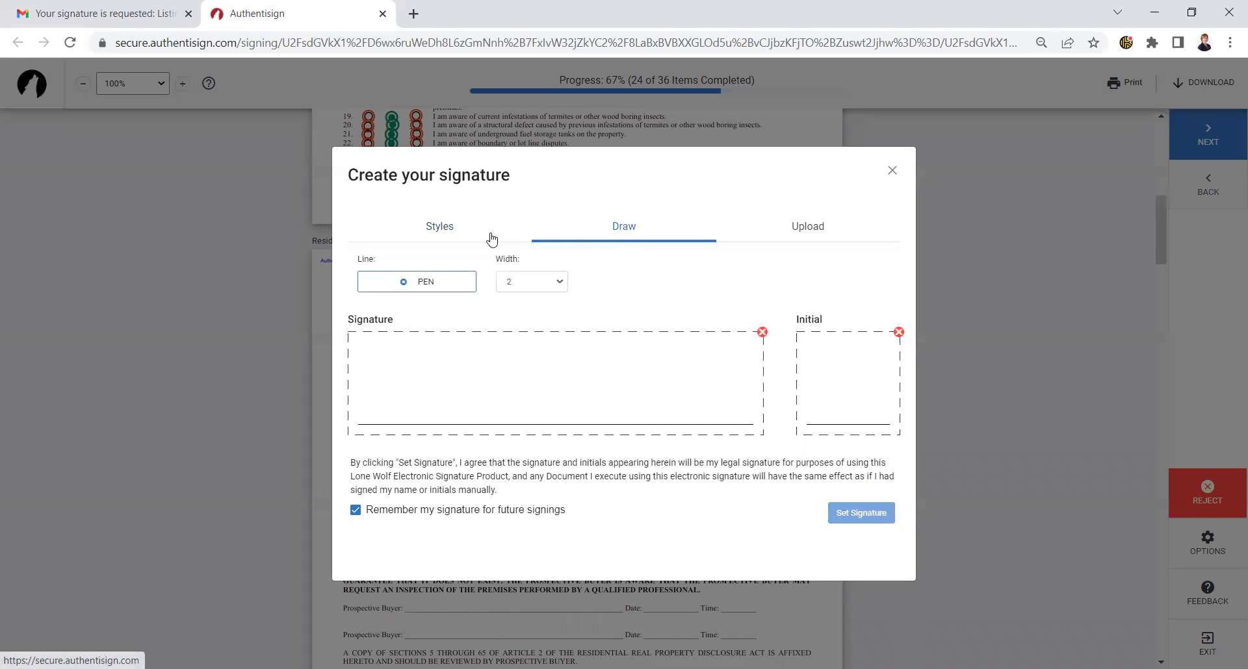
pyautogui.click(440, 230)
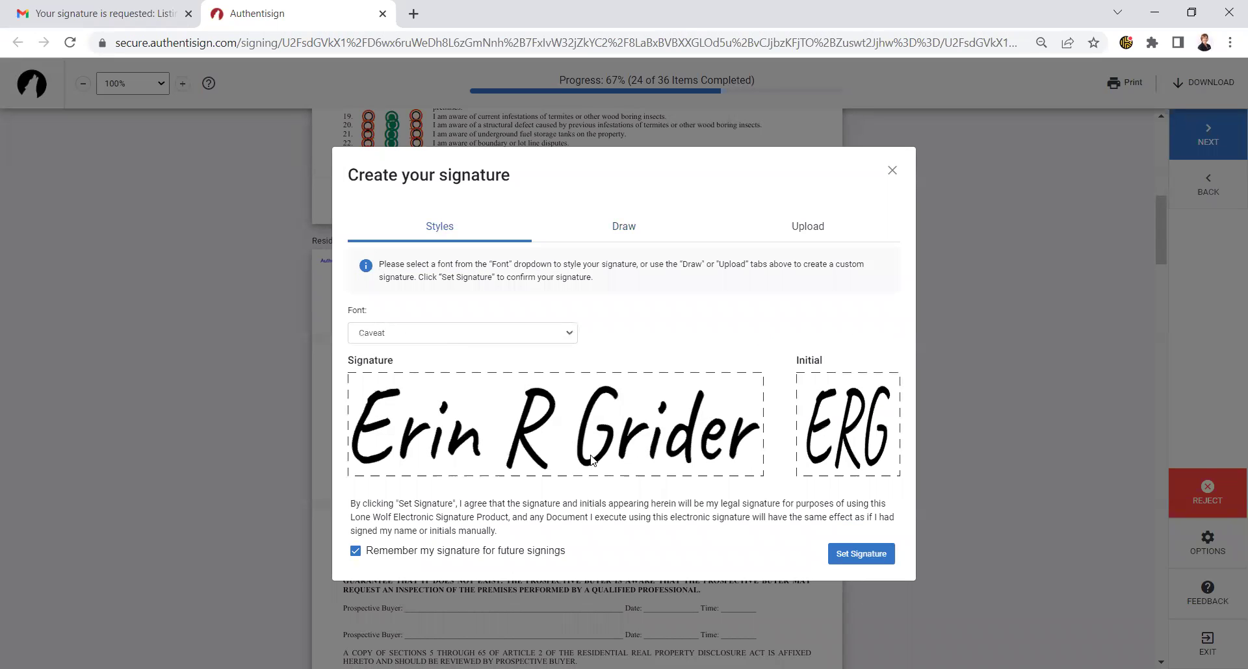
pyautogui.click(354, 556)
pyautogui.click(356, 555)
pyautogui.click(848, 554)
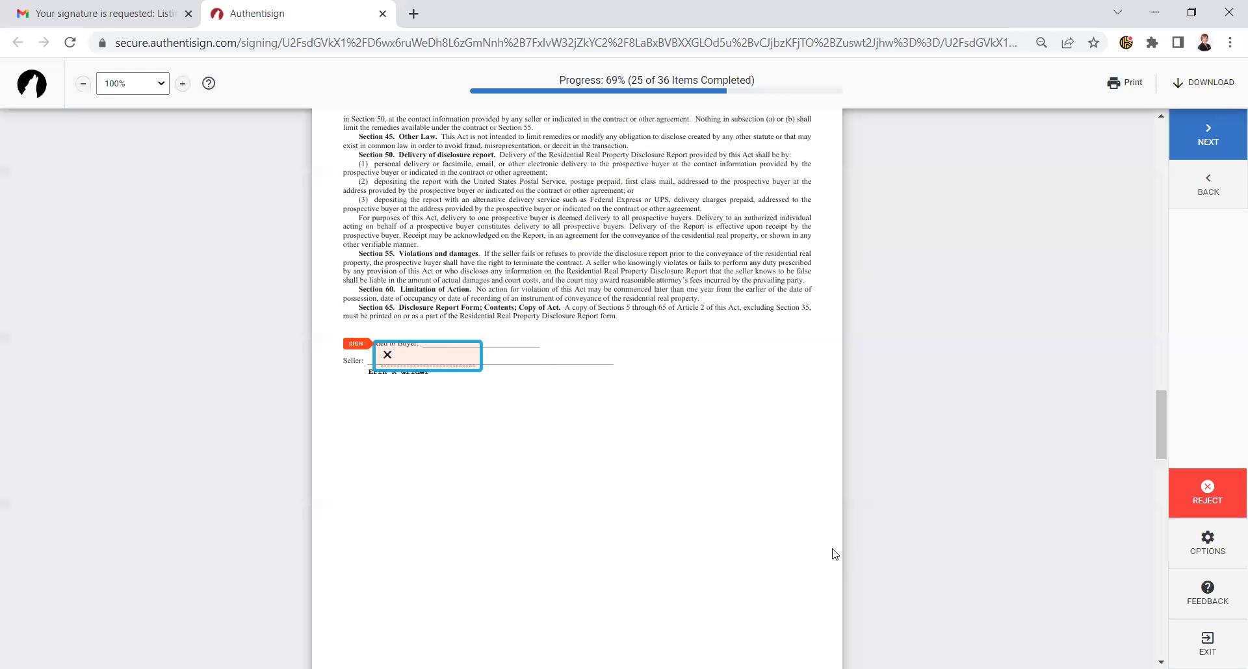
pyautogui.click(432, 355)
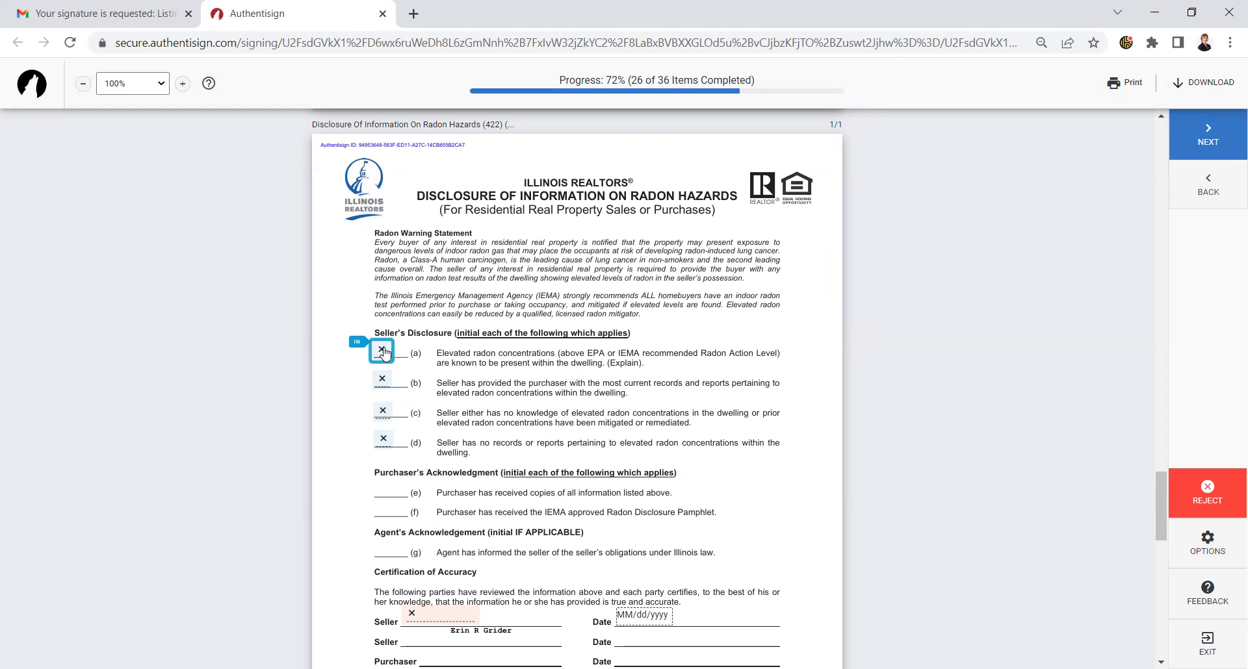
# Decline the seller's initials for statements (a) and (b) of the radon hazards disclosure.
pyautogui.click(383, 353)
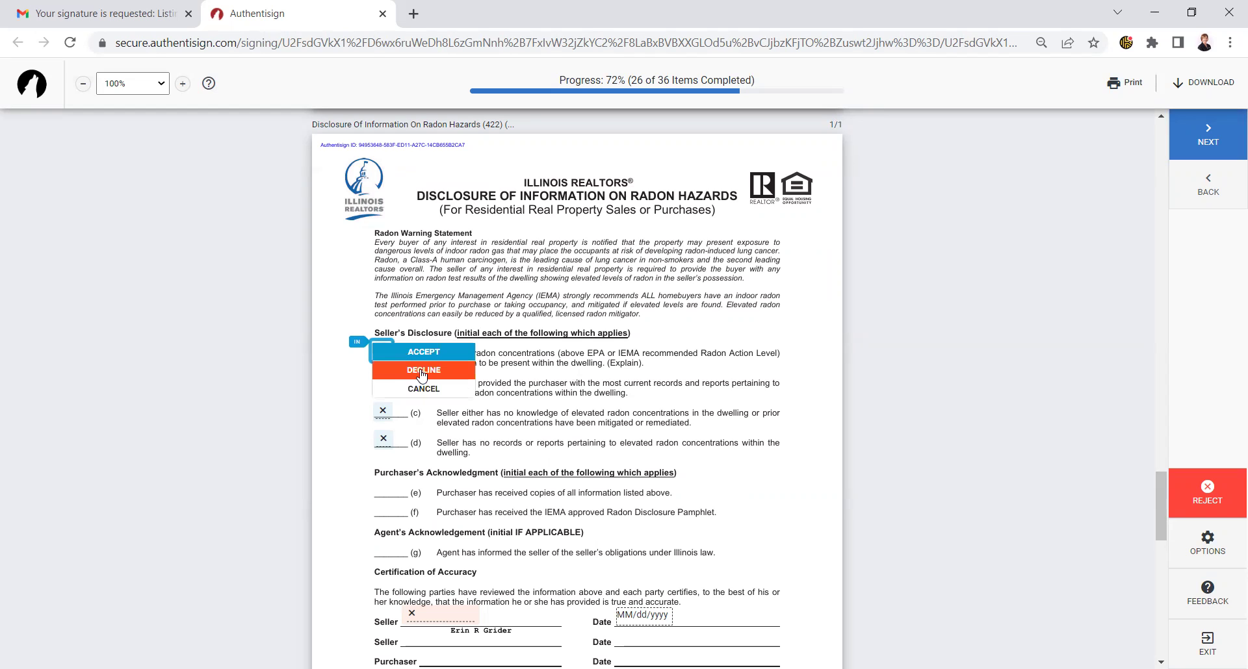
pyautogui.click(421, 371)
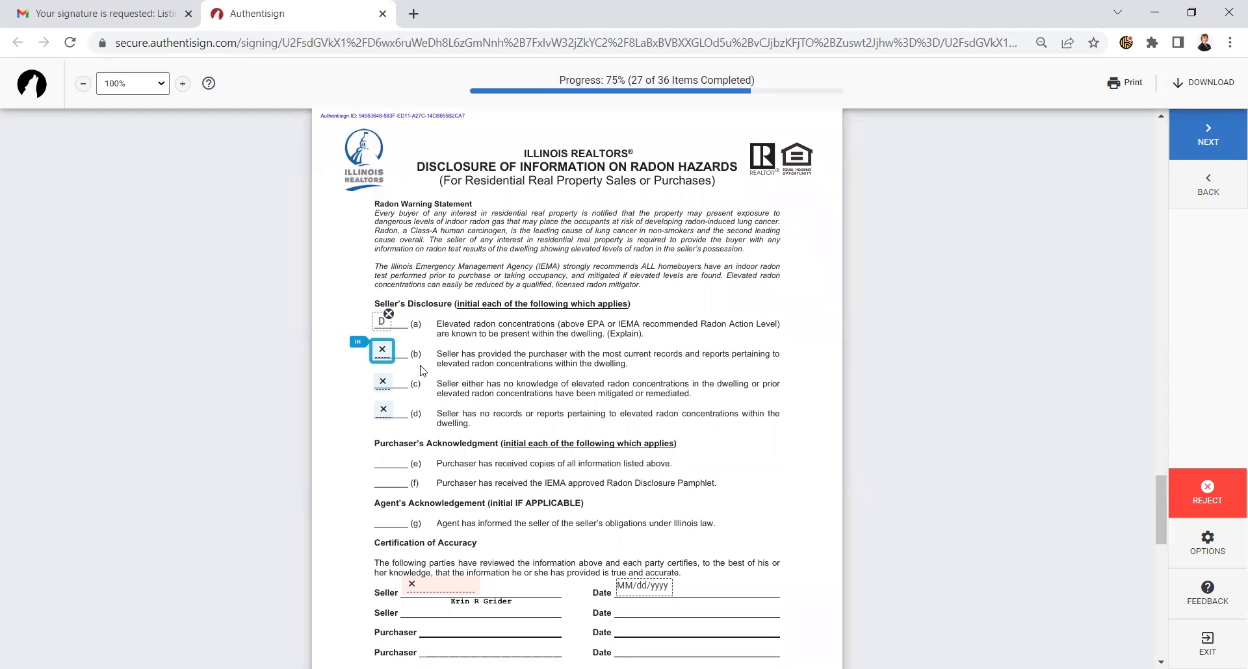
pyautogui.click(386, 350)
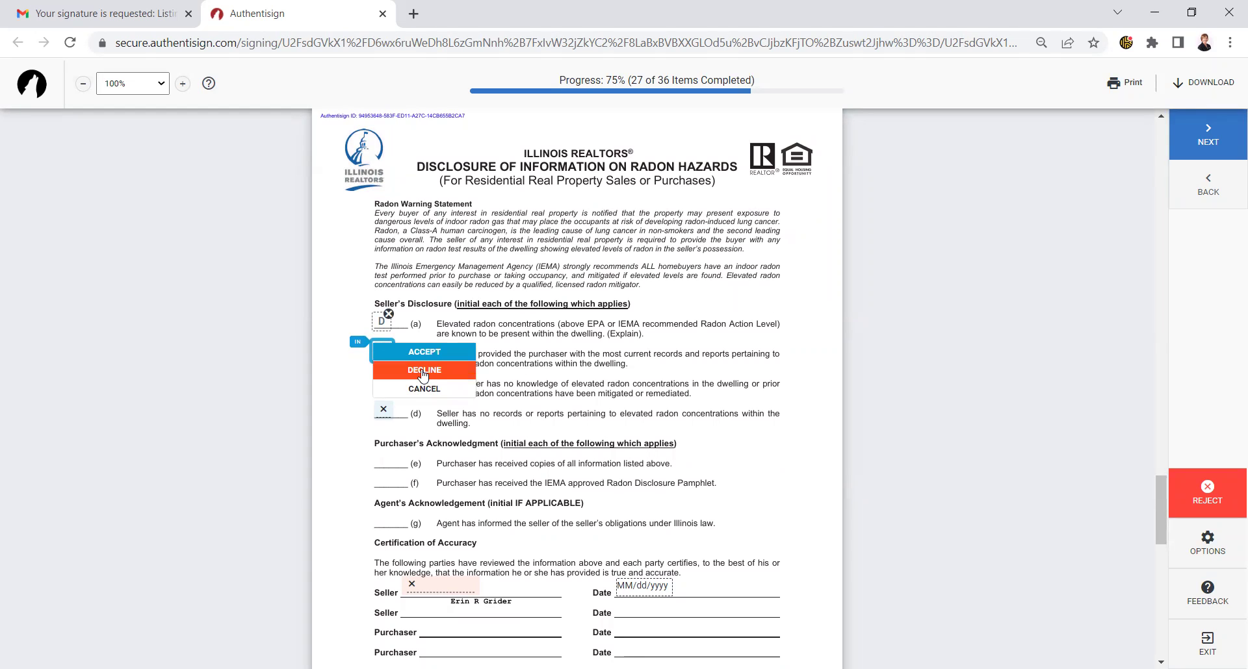
pyautogui.click(422, 373)
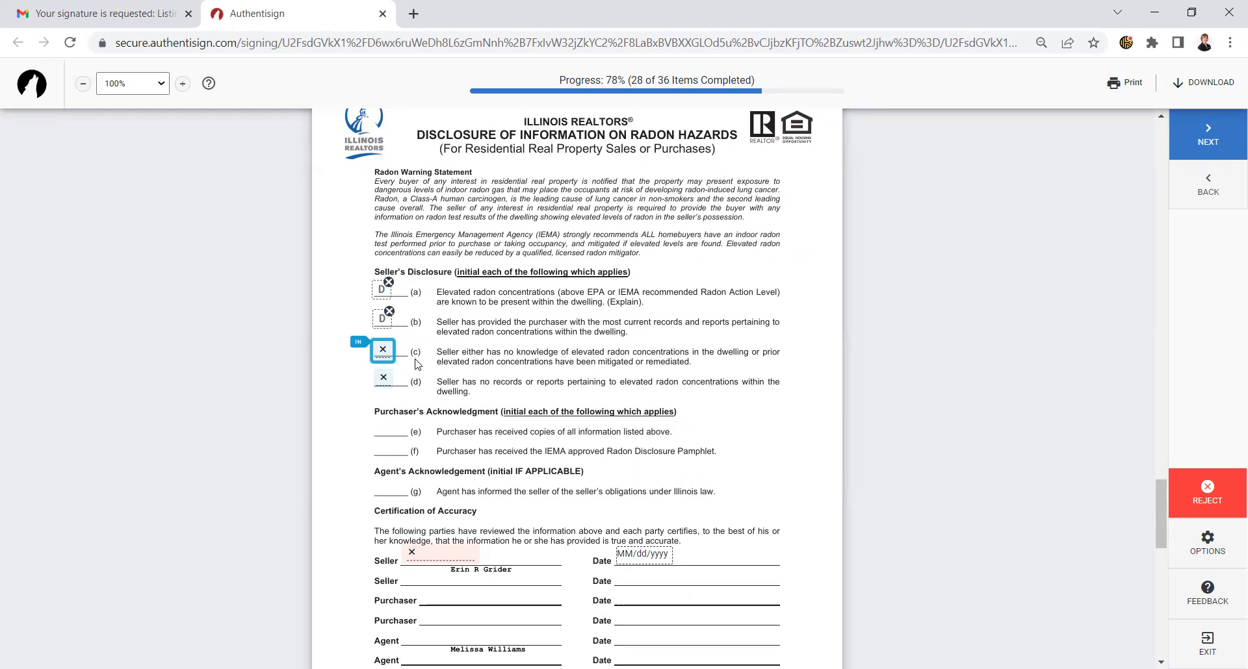
# Initial seller statements (c) and (d) of the radon hazards disclosure and sign its seller line.
pyautogui.click(387, 350)
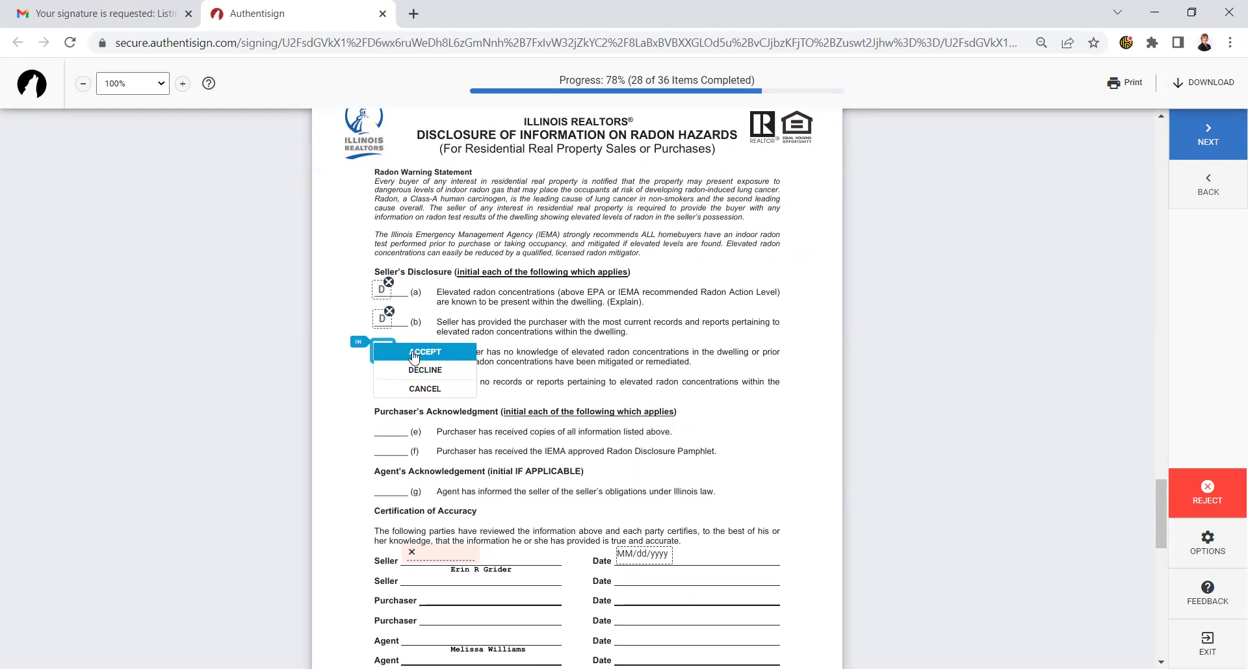
pyautogui.click(409, 355)
pyautogui.click(410, 354)
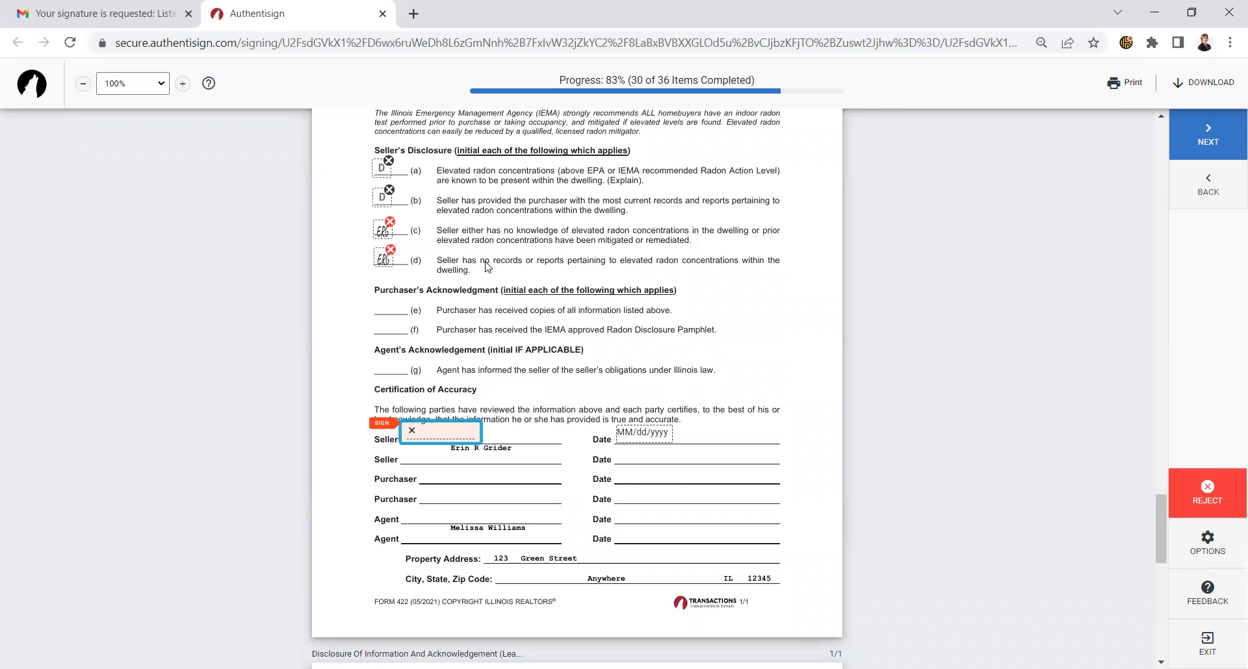
pyautogui.click(440, 434)
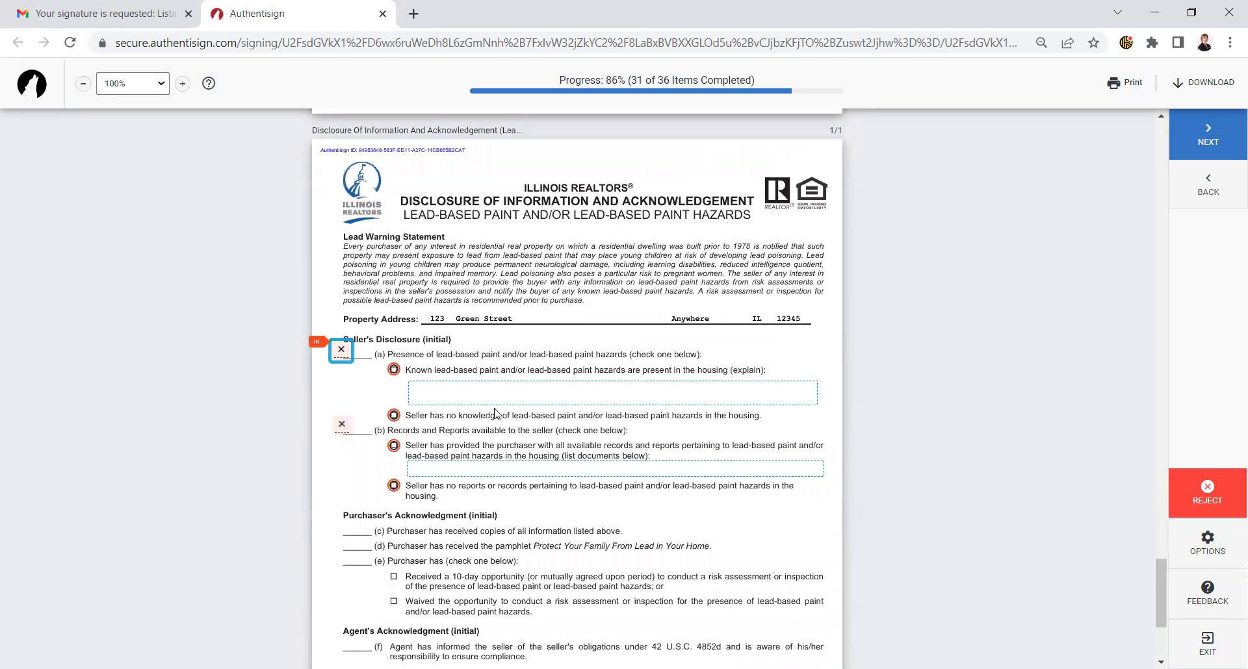
# Initial section (a) of the lead-based paint disclosure and mark that the seller has no knowledge of lead-based paint hazards.
pyautogui.scroll(-1, 537, 406)
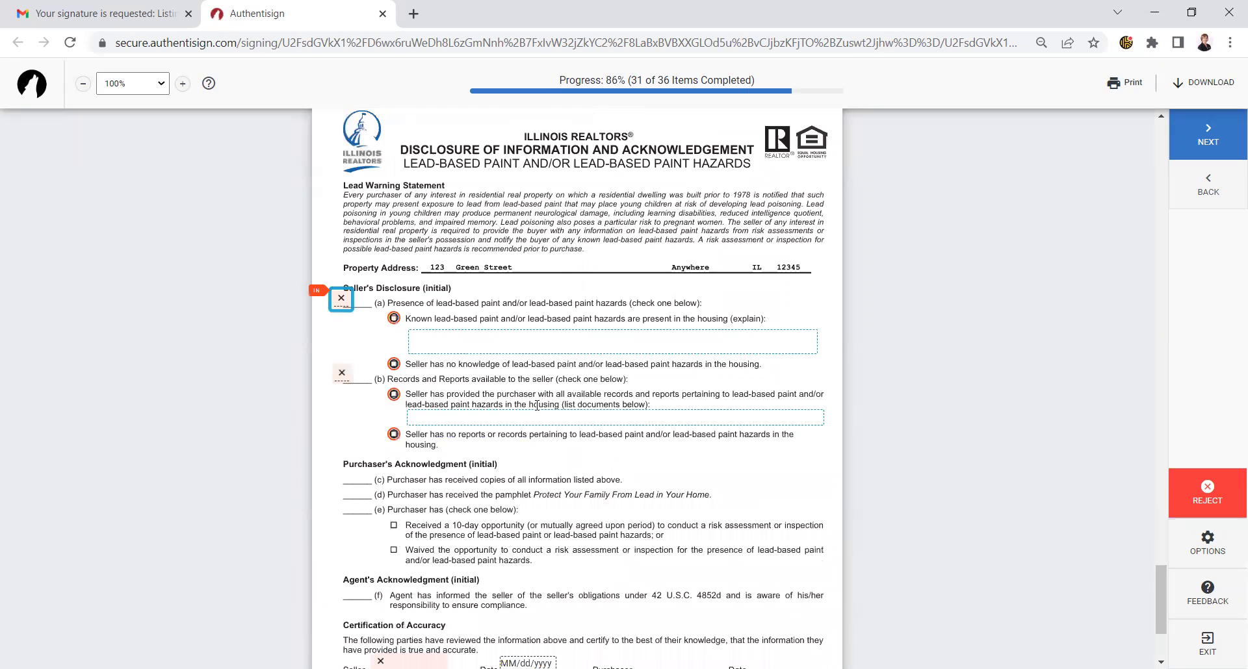
pyautogui.scroll(-1, 537, 405)
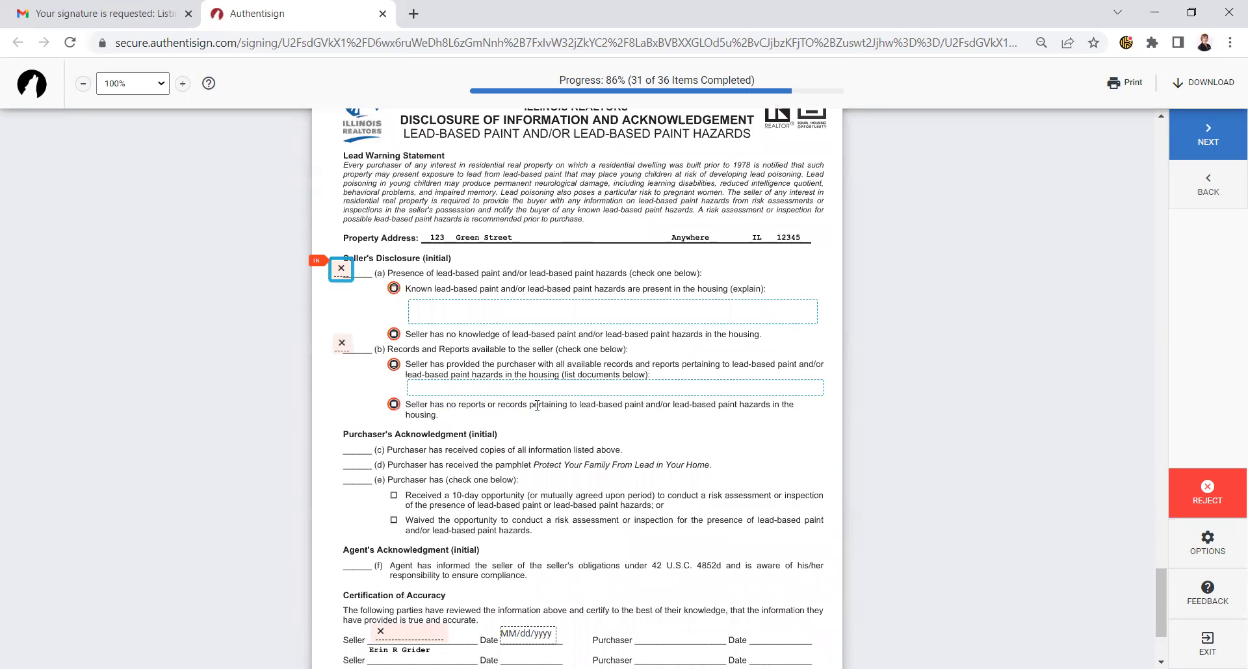
pyautogui.click(341, 272)
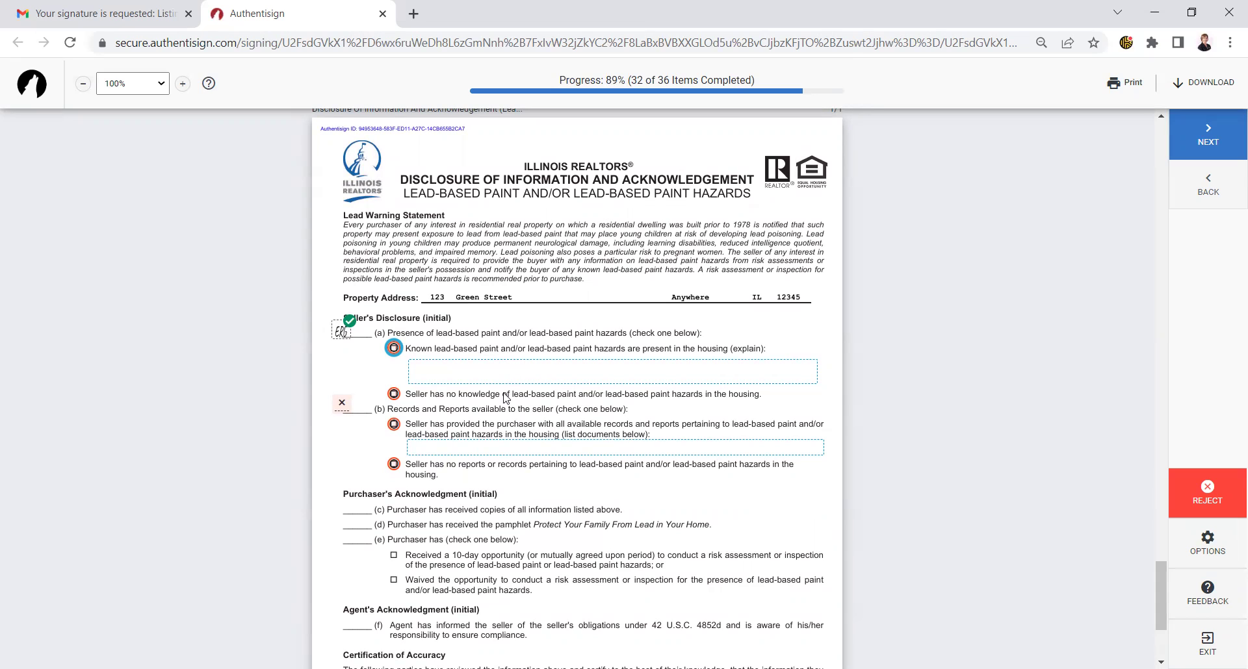
pyautogui.click(393, 394)
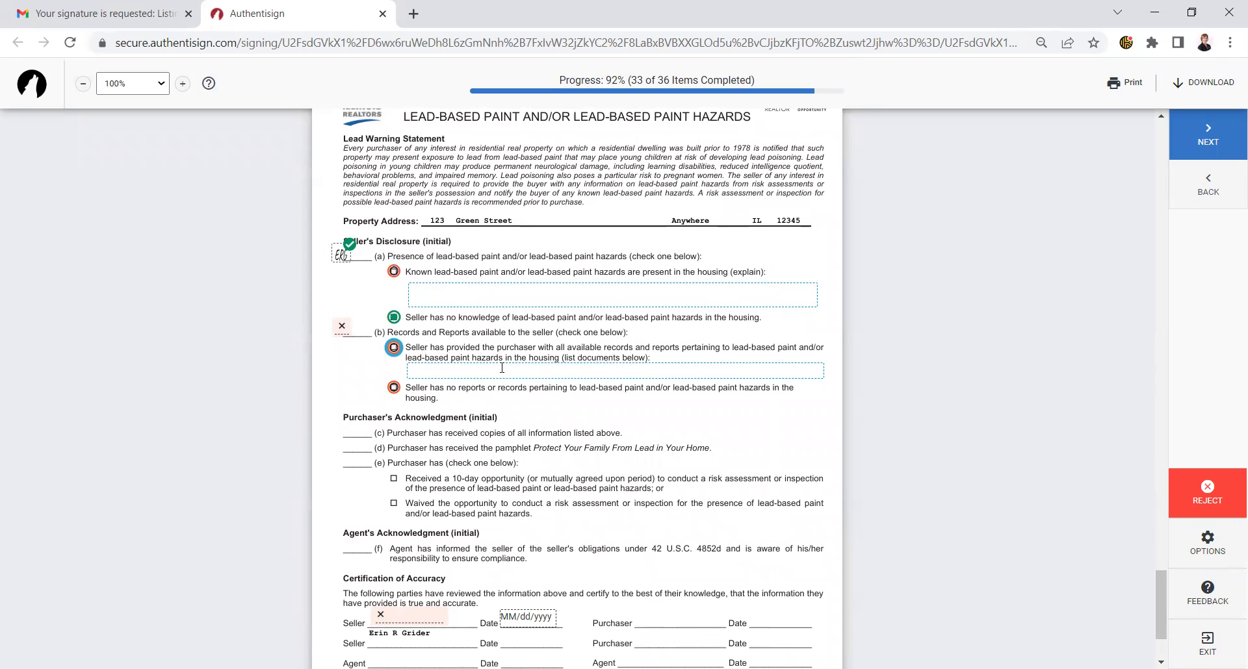
# Initial section (b) of the lead-based paint disclosure, mark that the seller has no reports or records, and sign the seller line.
pyautogui.click(342, 329)
pyautogui.click(394, 388)
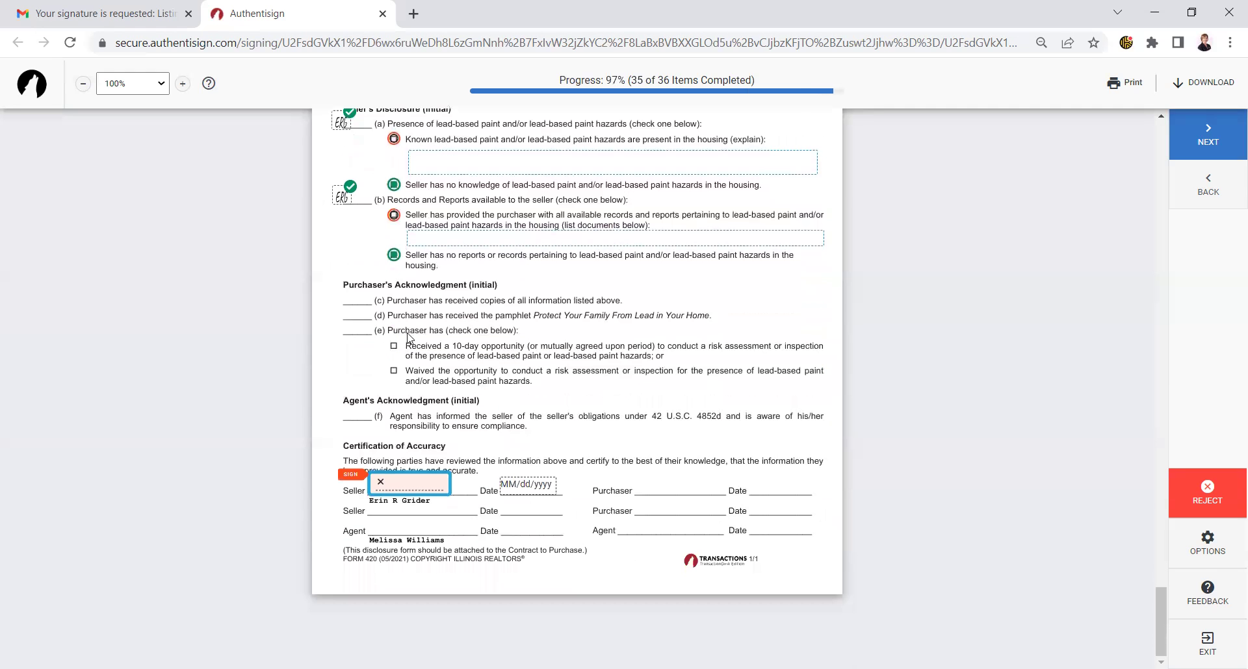
pyautogui.click(419, 487)
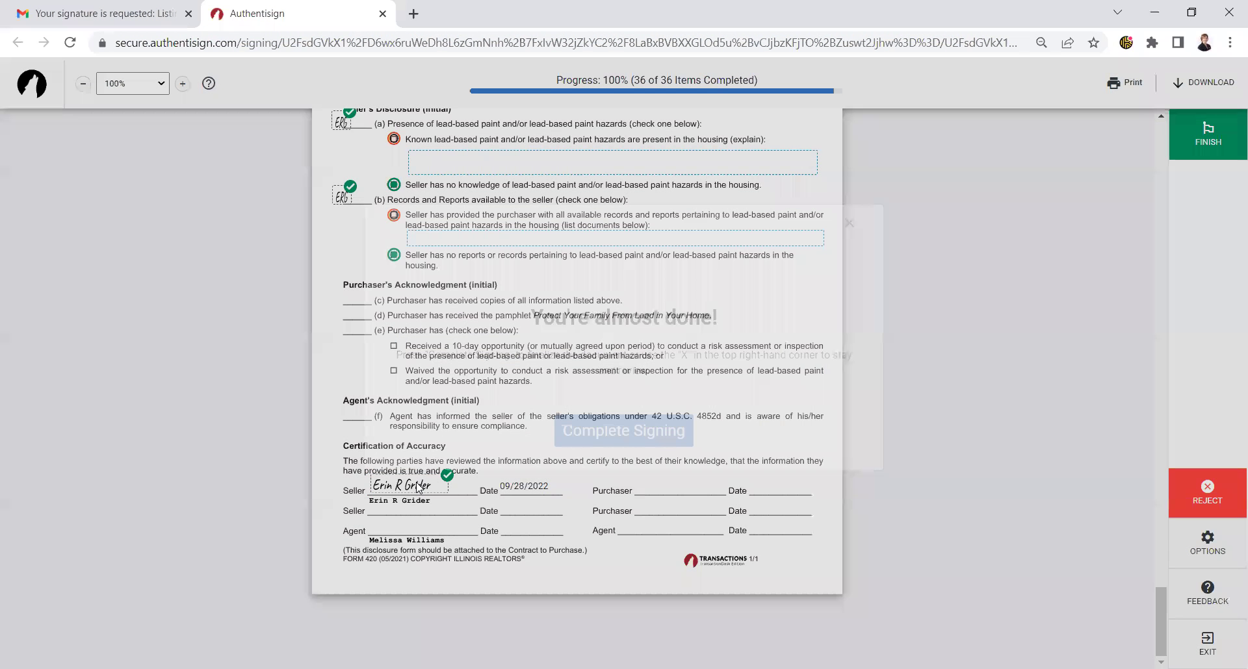